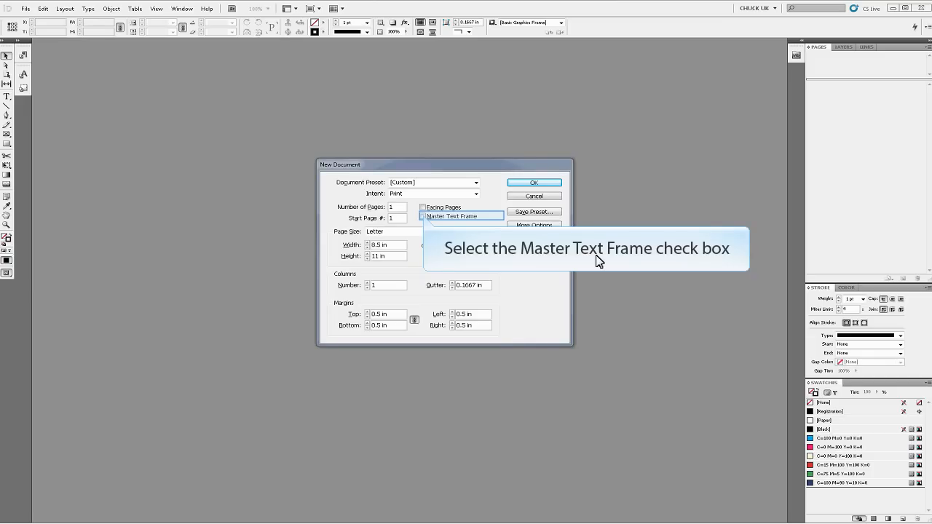
# Step: Create the Letter document with Master Text Frame enabled
pyautogui.click(423, 217)
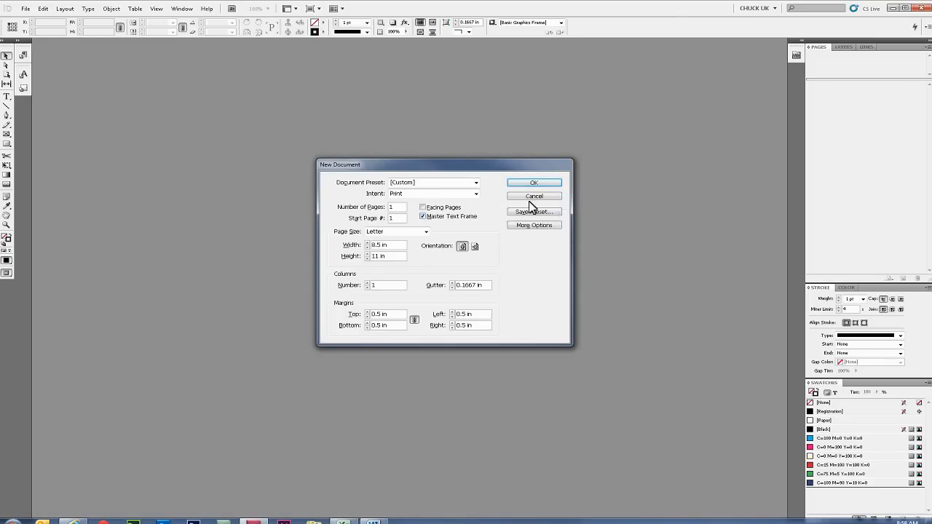
pyautogui.click(548, 186)
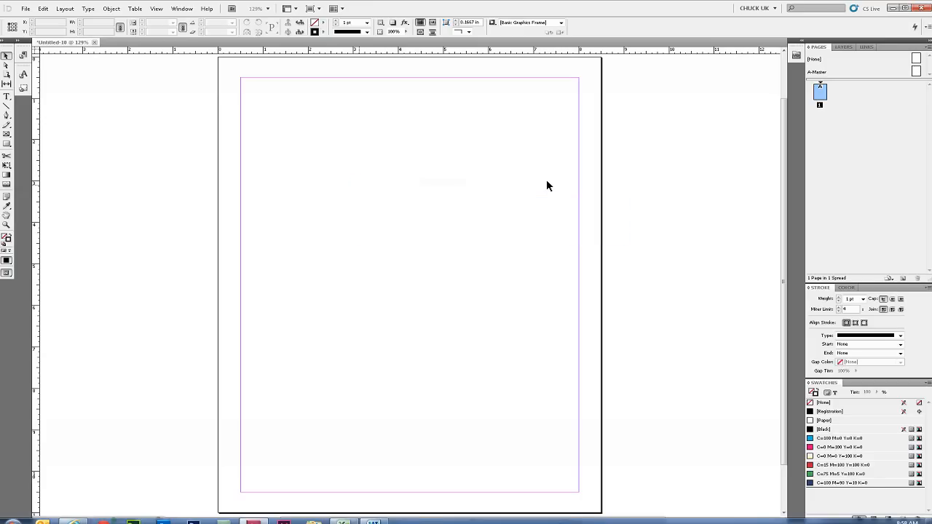
# Step: Select page 1's master text frame and place the insertion point inside it
pyautogui.keyDown('ctrl'); pyautogui.keyDown('shift'); pyautogui.click(359, 189); pyautogui.keyUp('shift'); pyautogui.keyUp('ctrl')
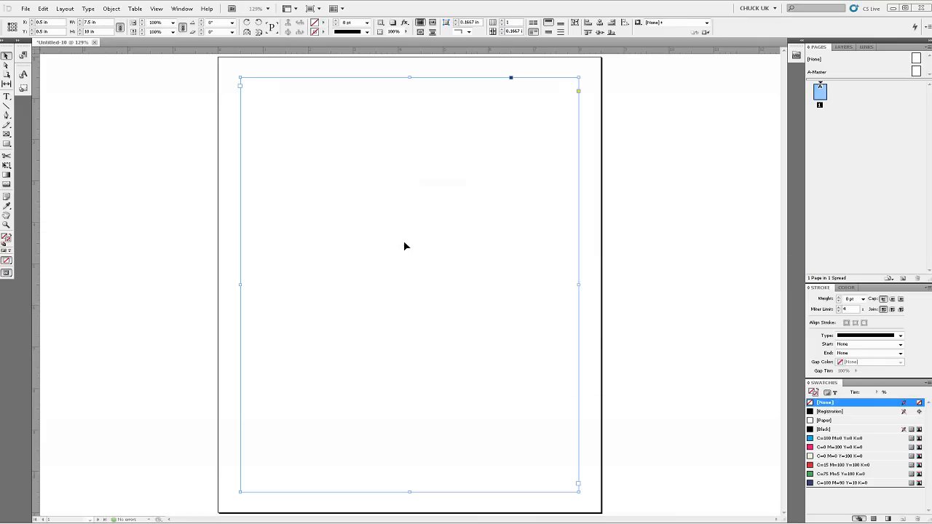
pyautogui.doubleClick(406, 246)
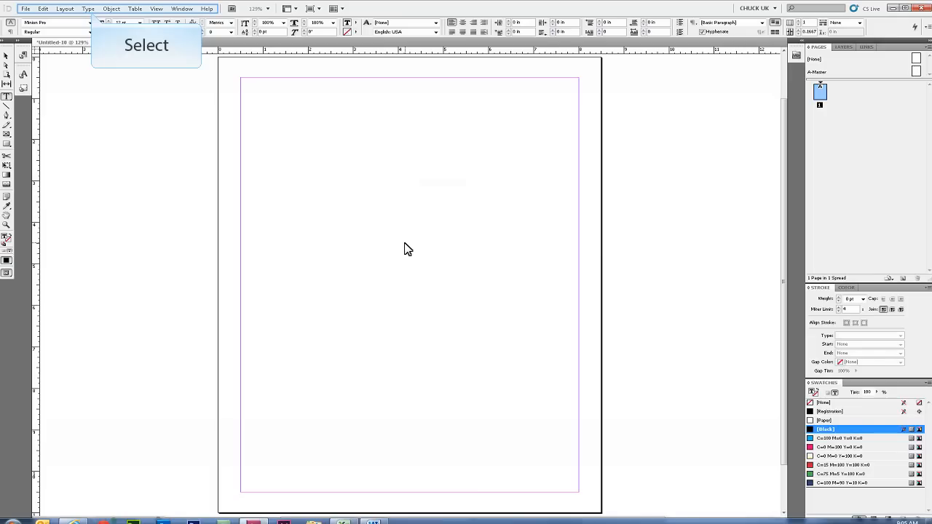
# Step: Fill the frame with placeholder text so it overflows onto a new page 2
pyautogui.click(89, 9)
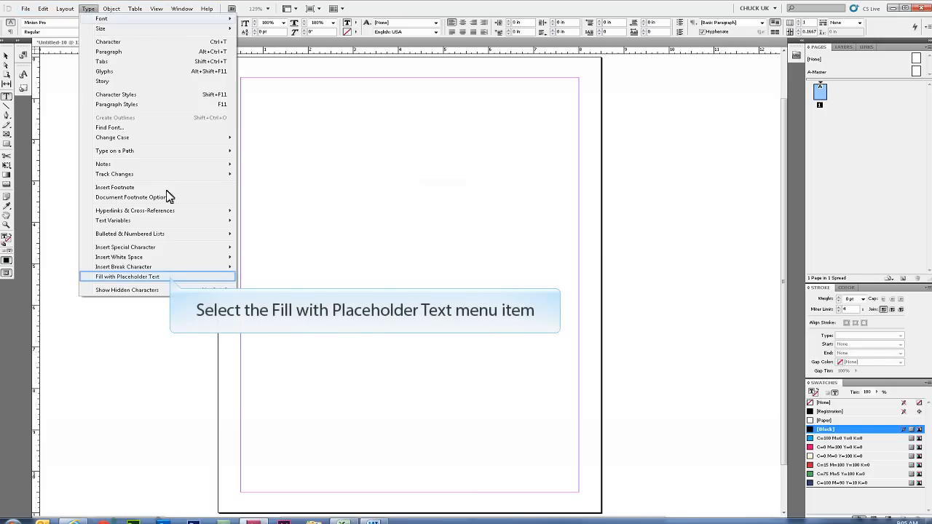
pyautogui.click(169, 277)
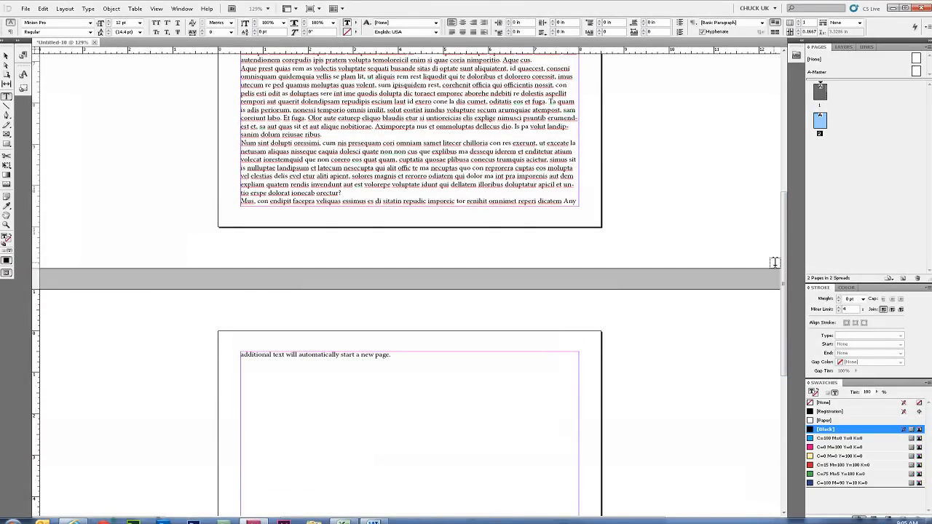
pyautogui.press('Escape')
pyautogui.scroll(-1, 774, 262)
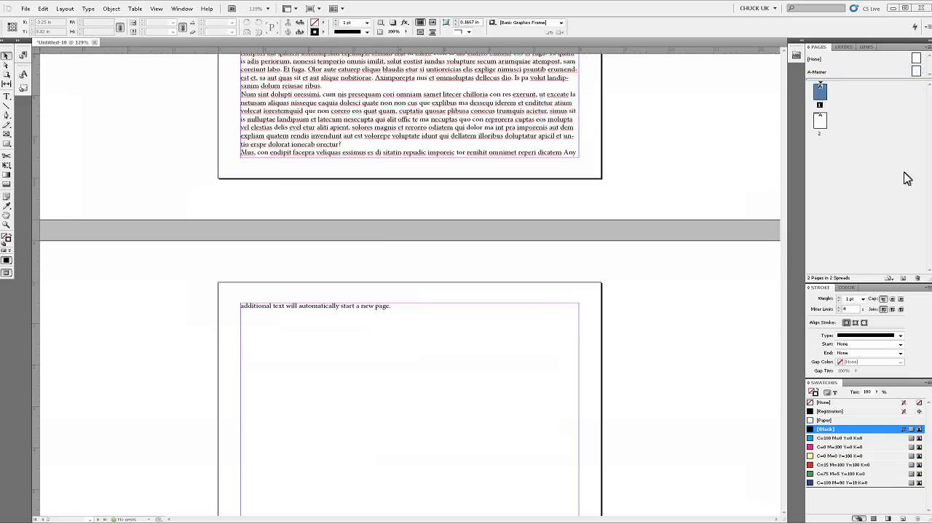
# Step: On A-Master, drag the text frame's edge to make it a half-width column
pyautogui.doubleClick(917, 70)
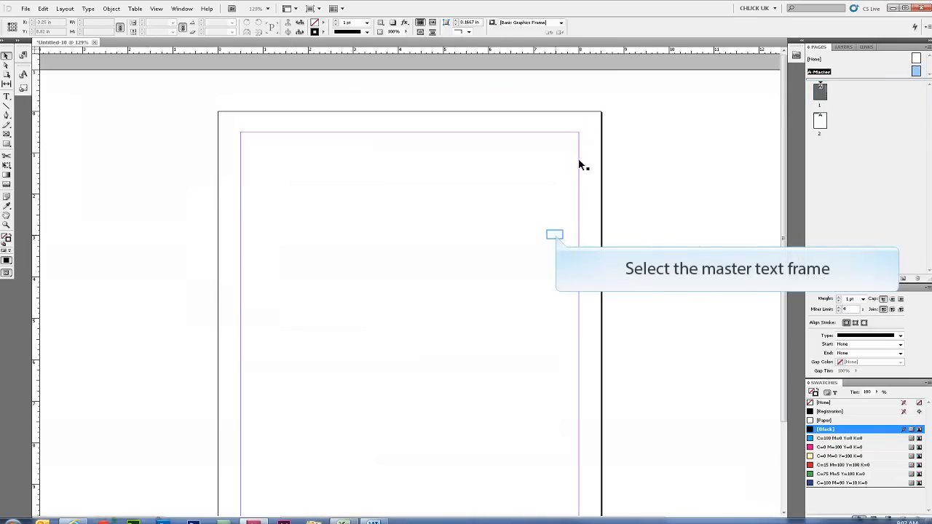
pyautogui.click(578, 246)
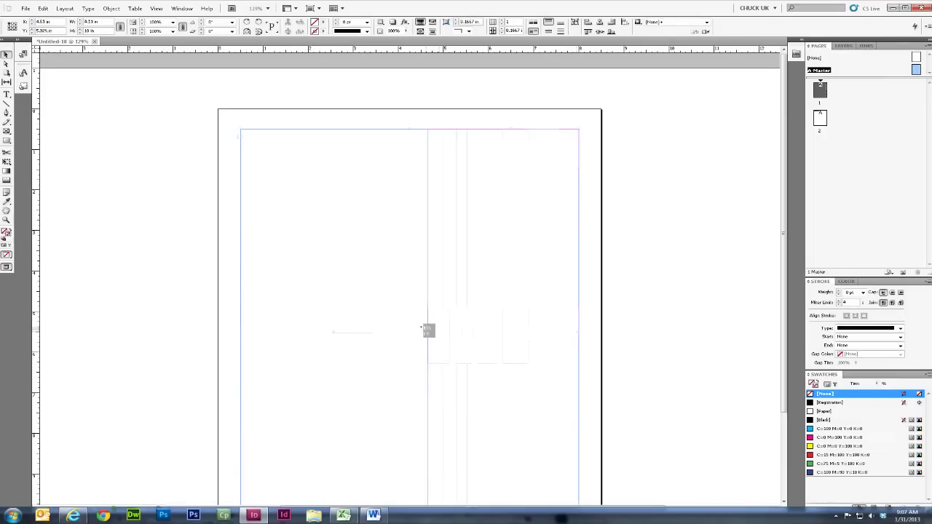
pyautogui.moveTo(428, 330); pyautogui.dragTo(422, 335)
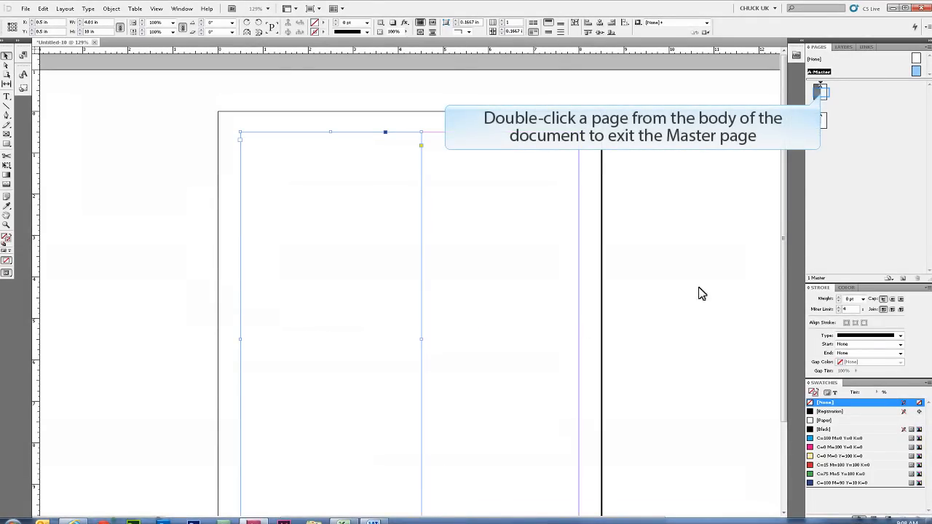
pyautogui.doubleClick(821, 93)
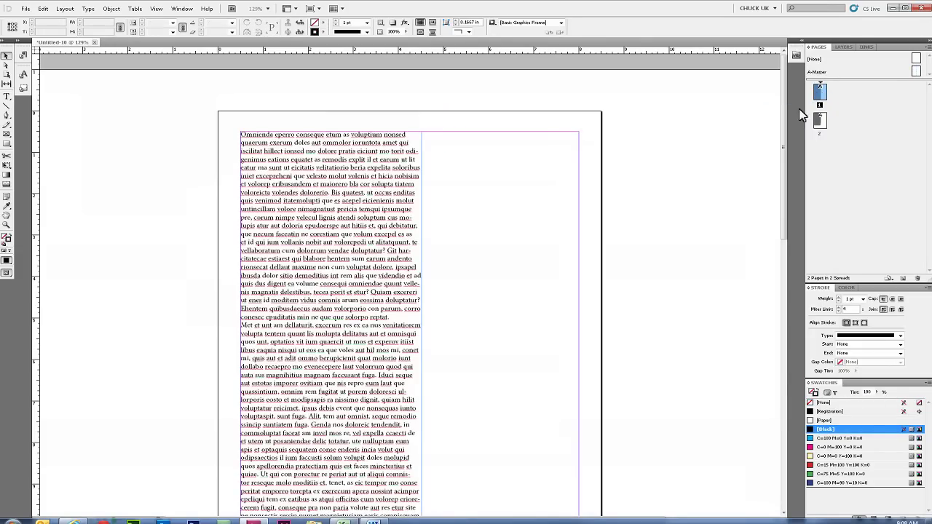
pyautogui.scroll(-10, 771, 291)
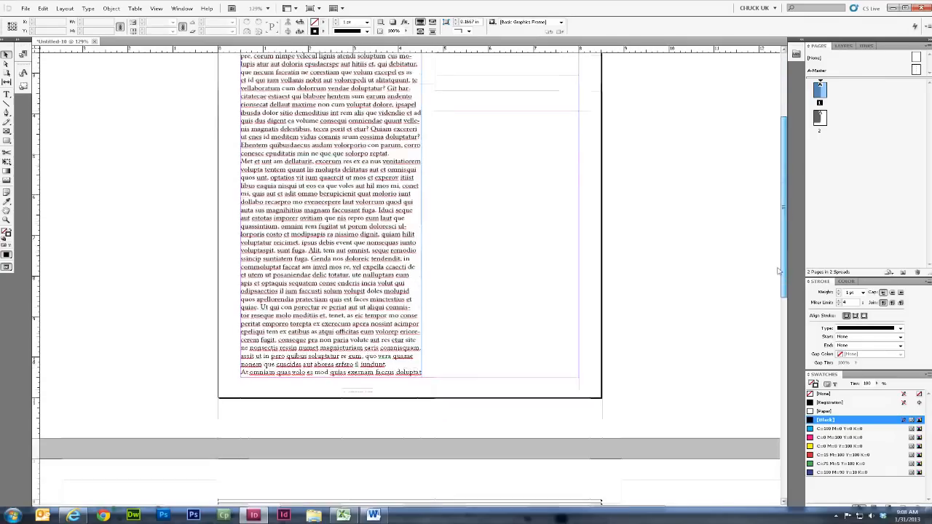
pyautogui.scroll(-5, 767, 364)
pyautogui.scroll(-5, 767, 408)
pyautogui.scroll(-4, 766, 451)
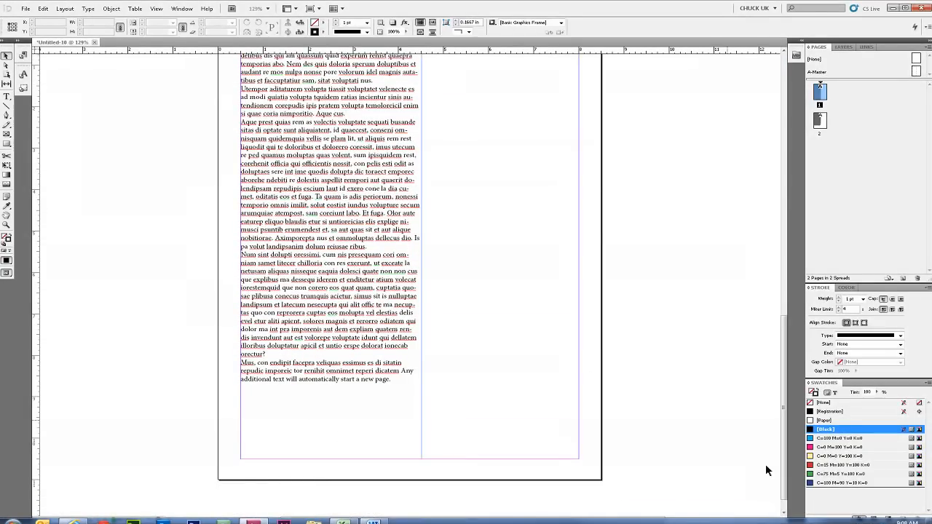